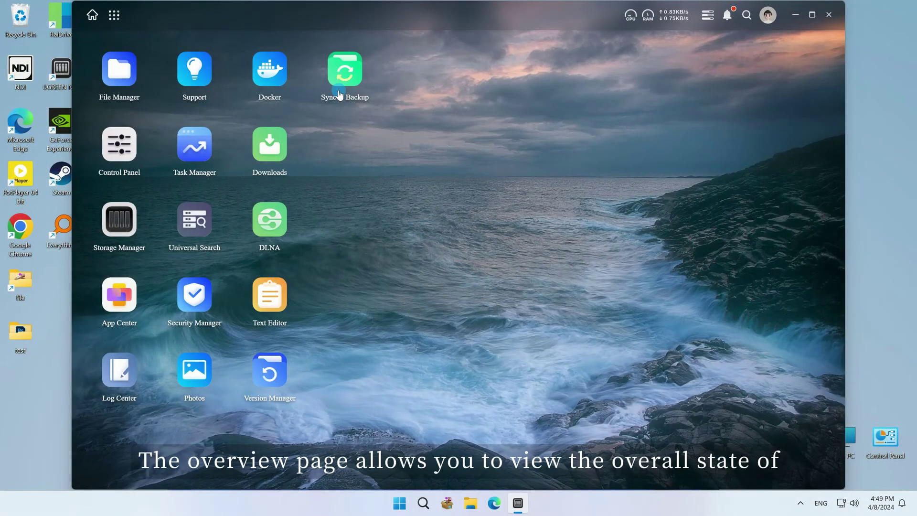
left_click(340, 94)
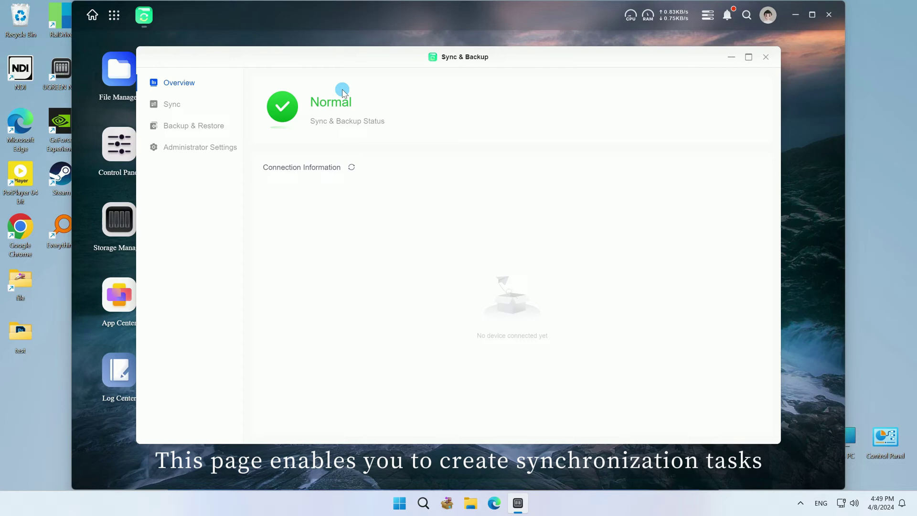
Go to the Sync page and start a UGREEN NAS & Remote Server sync task.
left_click(192, 104)
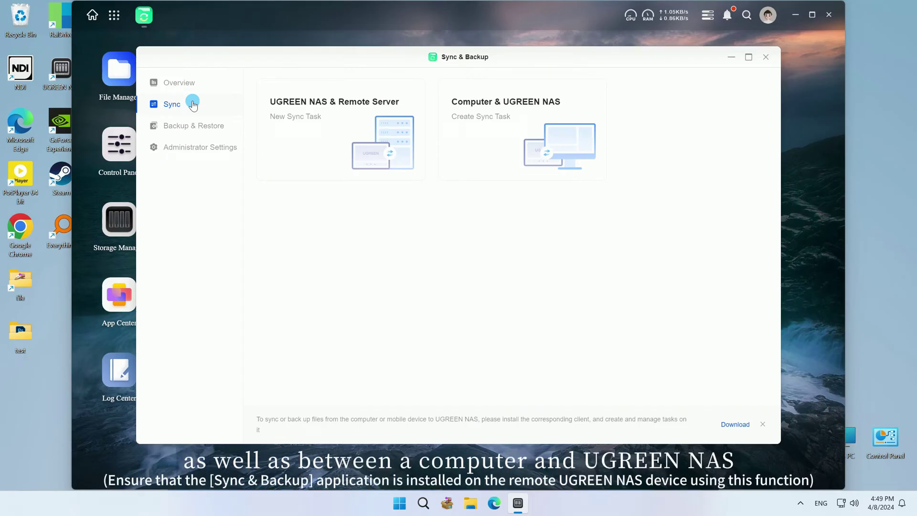
left_click(343, 127)
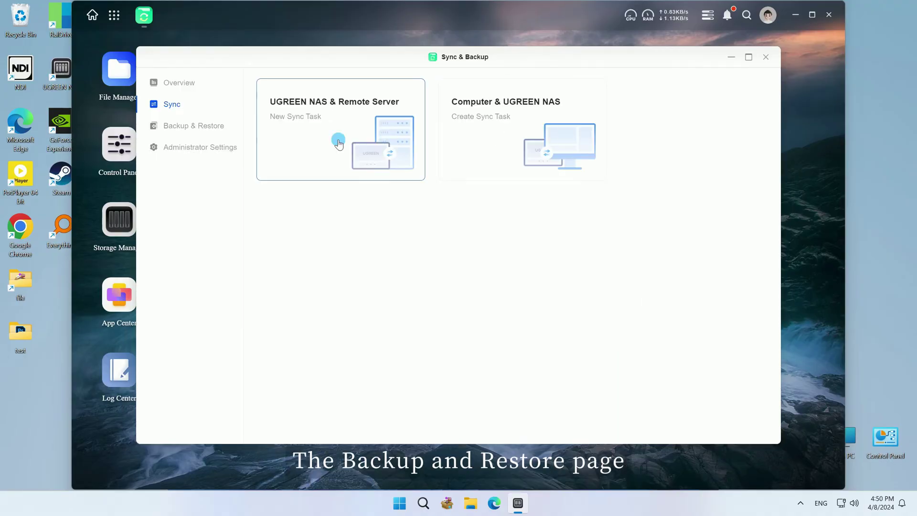
Begin a Backup UGREEN NAS task with Rsync File Server, then cancel it and close the wizard.
left_click(214, 126)
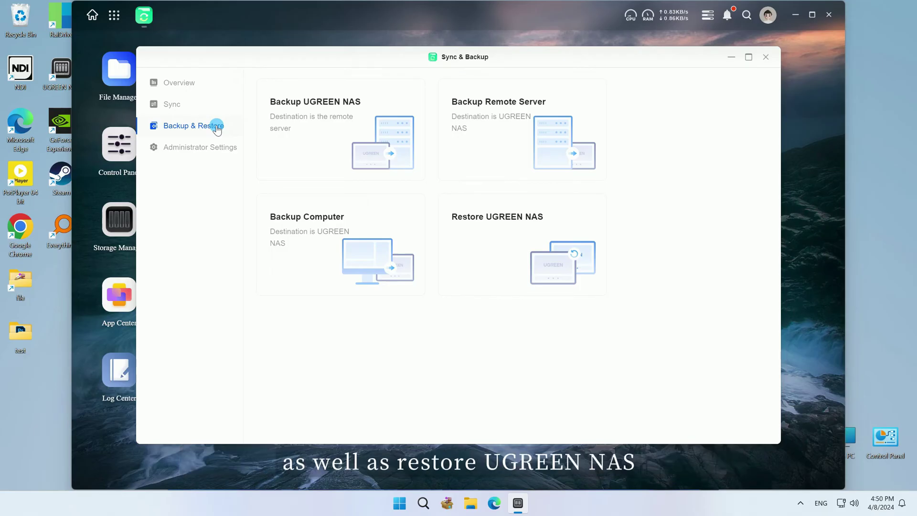
left_click(297, 129)
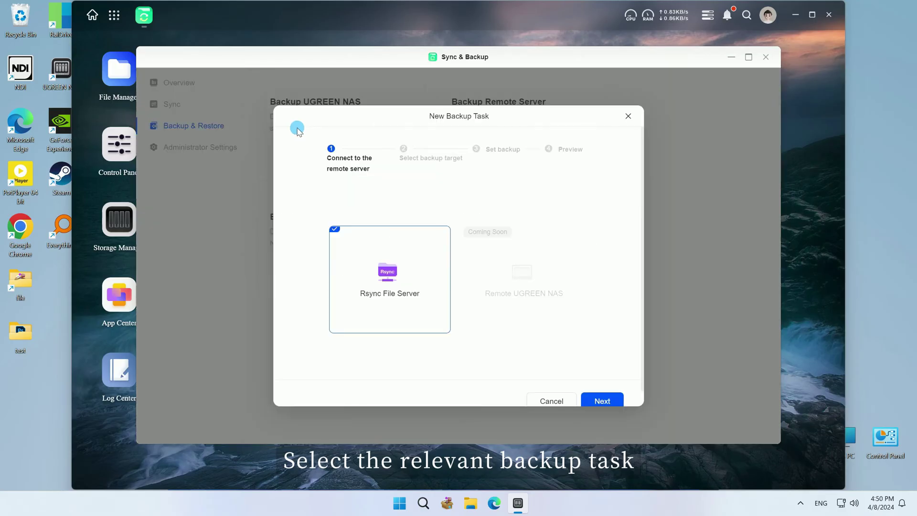
left_click(605, 400)
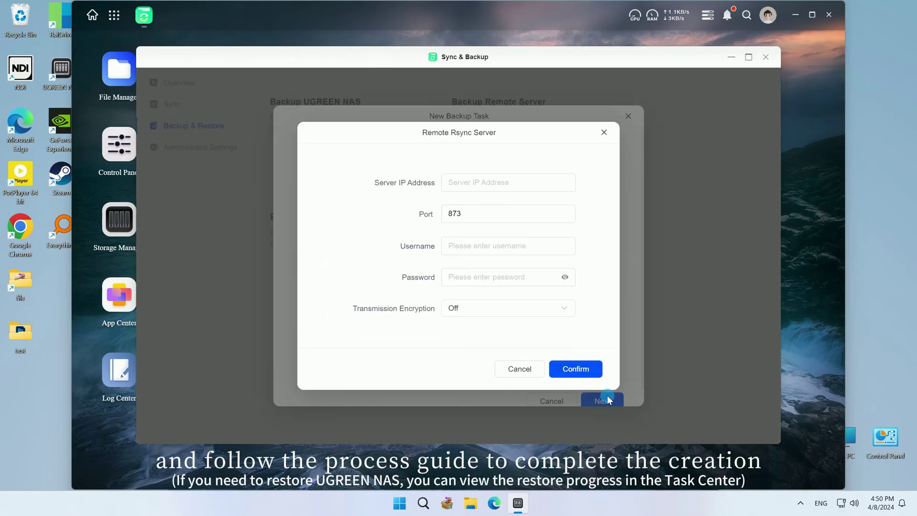
left_click(523, 368)
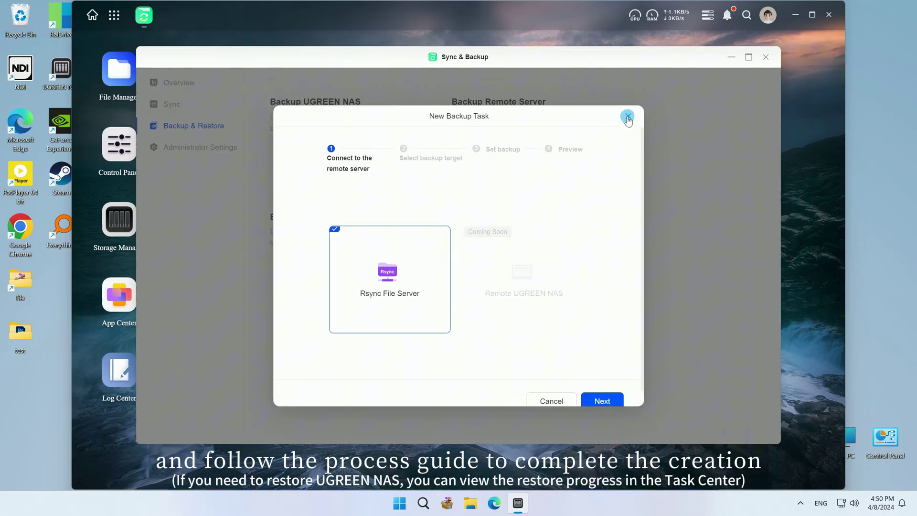
left_click(628, 116)
Enable and save Administrator Mode, then view the empty Other Users connection list.
left_click(178, 152)
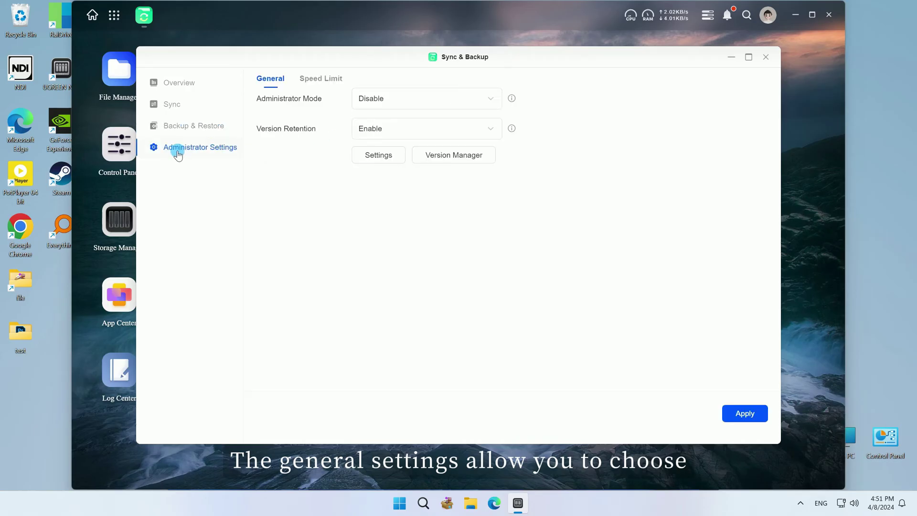
left_click(399, 98)
left_click(400, 127)
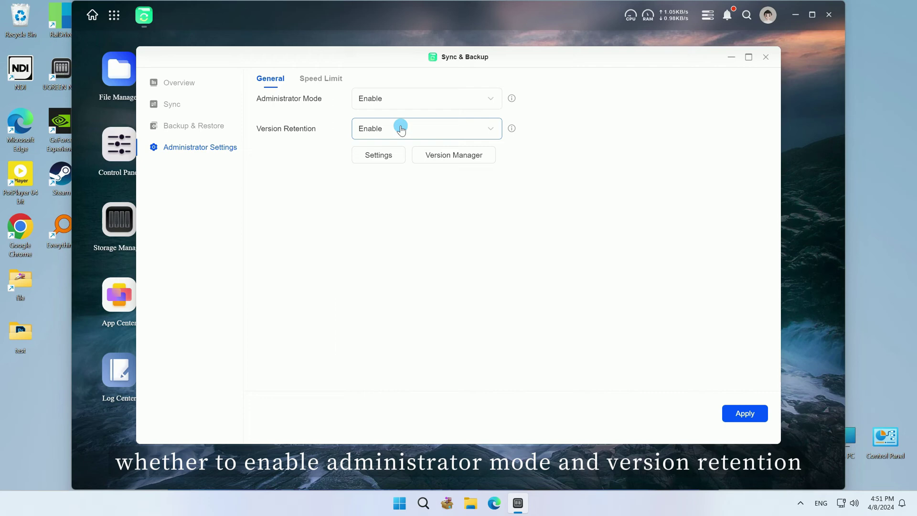
left_click(176, 85)
left_click(563, 286)
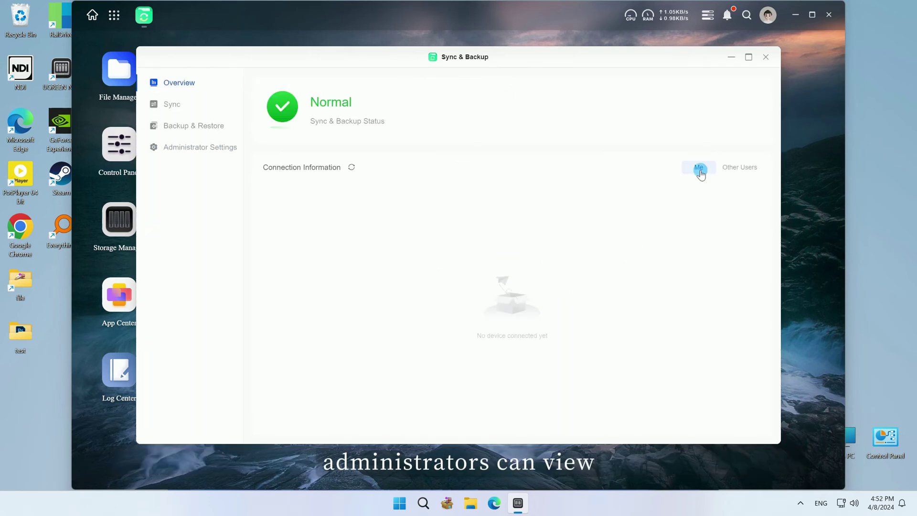
left_click(737, 172)
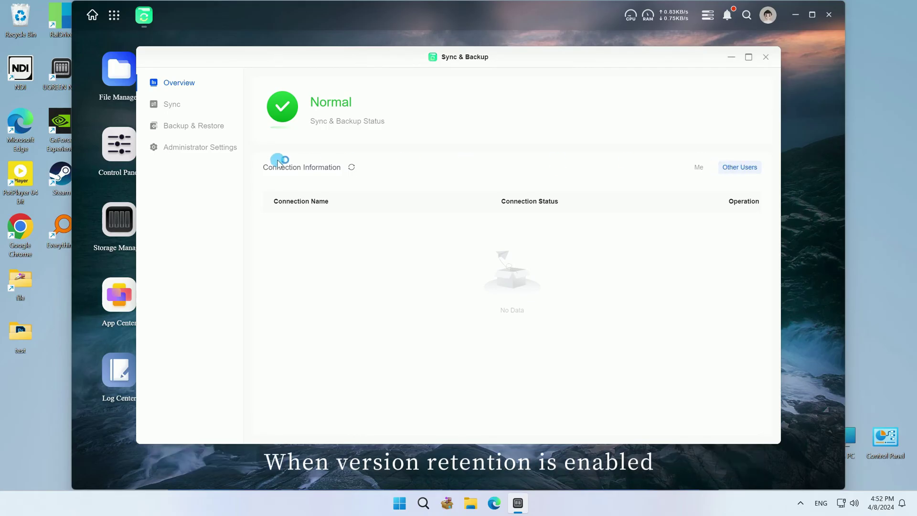
Set version retention to keep 4 versions of new files by default.
left_click(197, 150)
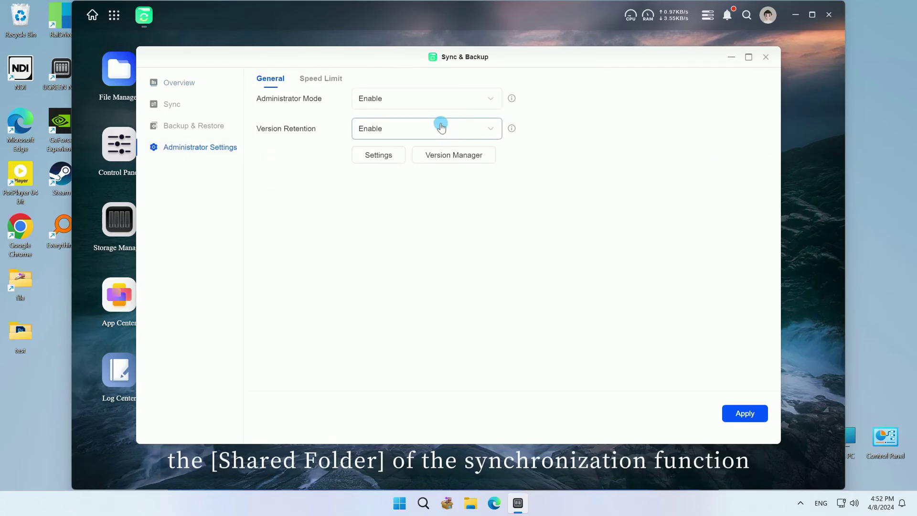
left_click(380, 156)
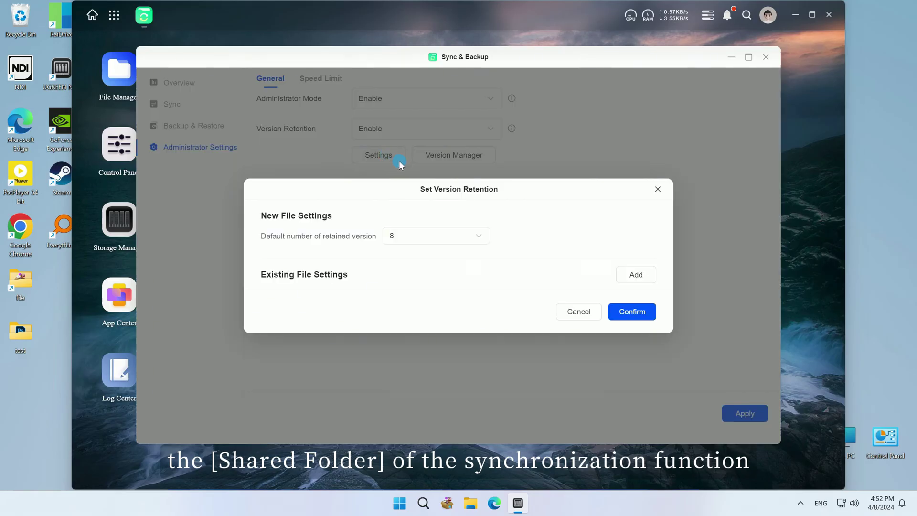
left_click(467, 233)
left_click(473, 281)
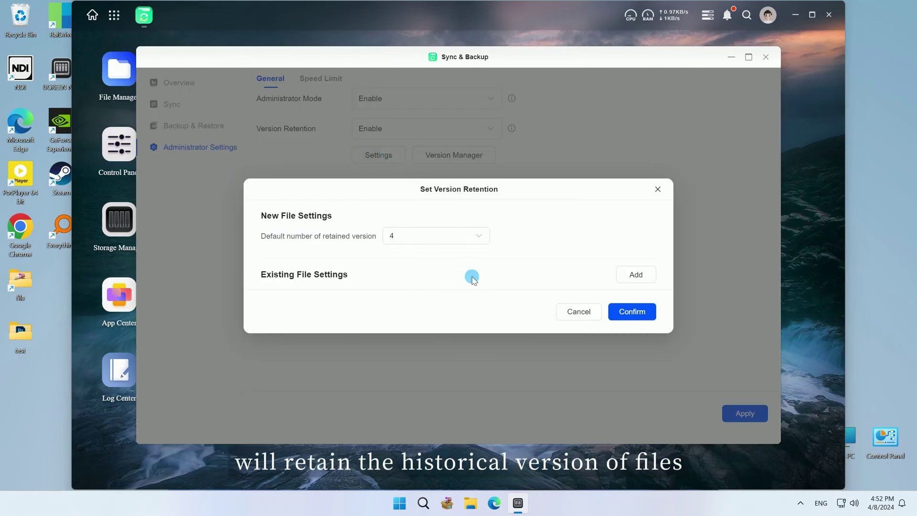
Add the homes, Photos and game folders to retention, save, and briefly view Version Manager.
left_click(636, 276)
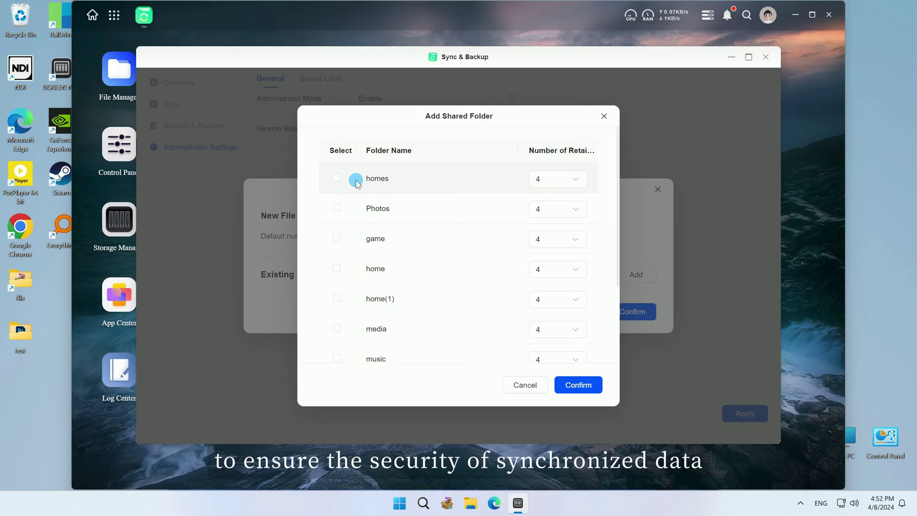
left_click(336, 177)
left_click(336, 208)
left_click(336, 238)
left_click(580, 385)
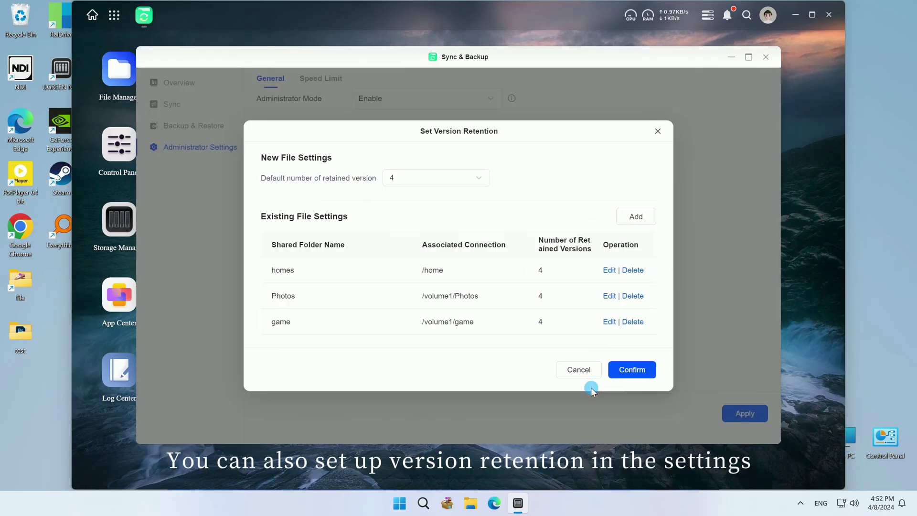
left_click(622, 372)
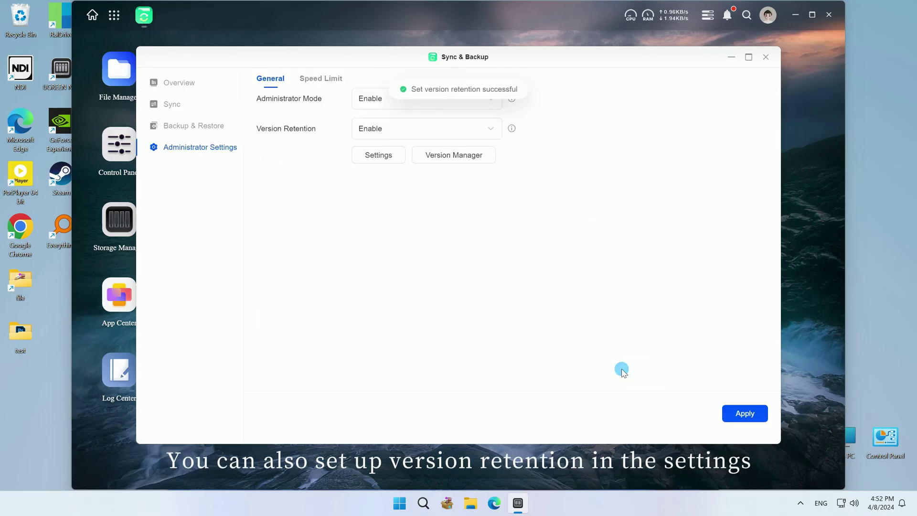
left_click(449, 158)
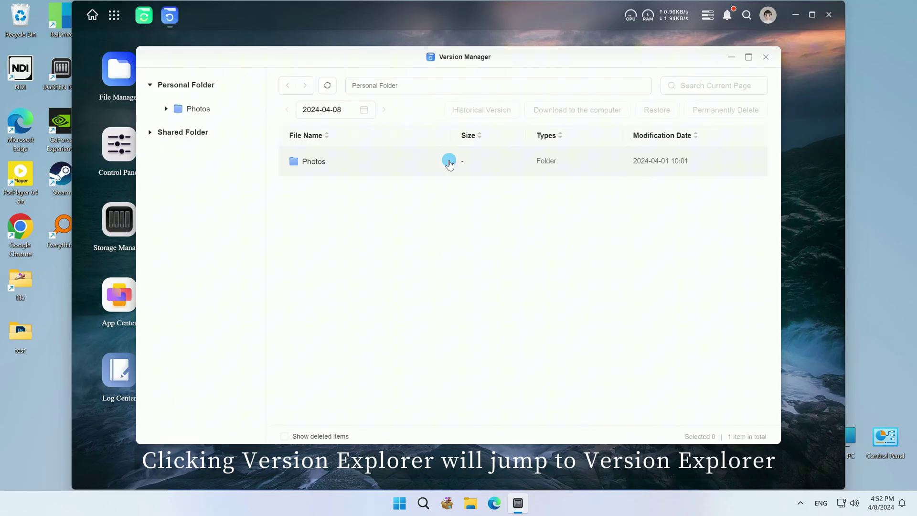
left_click(764, 57)
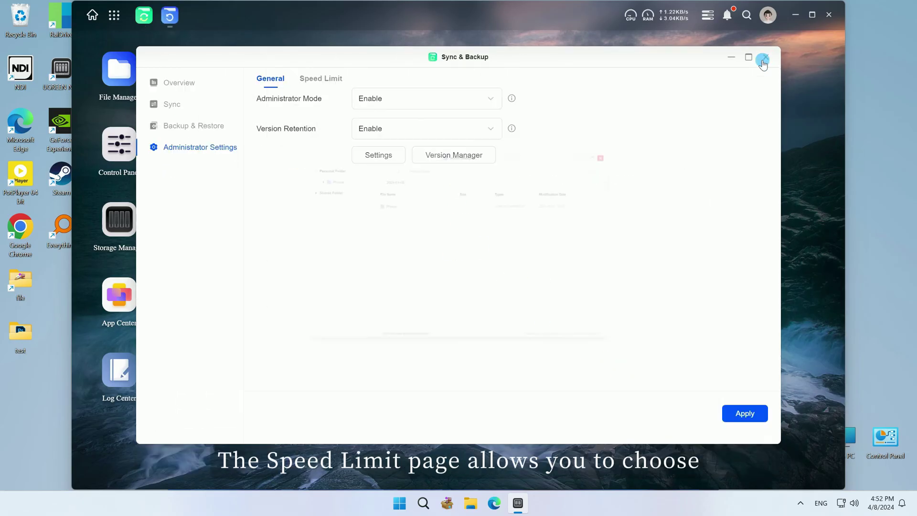
Enable the New Connection Speed Limit at 100 KB/s and confirm it.
left_click(331, 80)
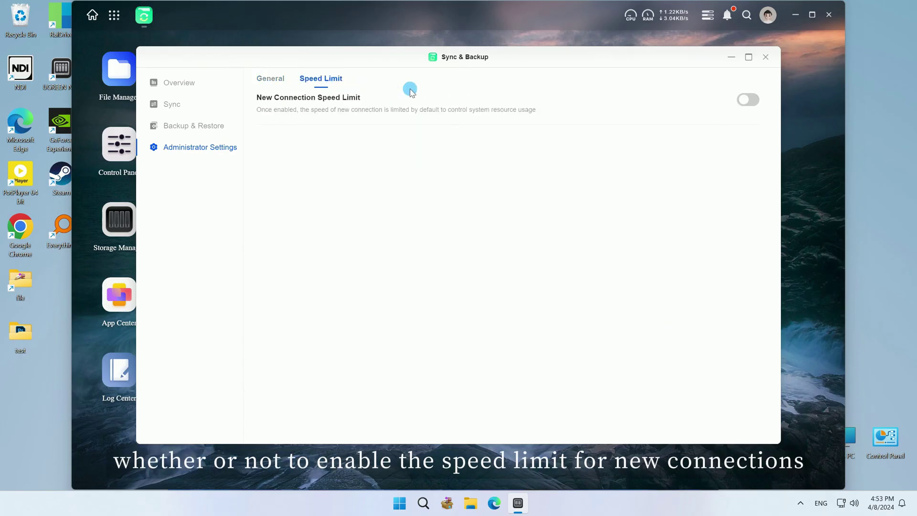
left_click(747, 100)
left_click(469, 251)
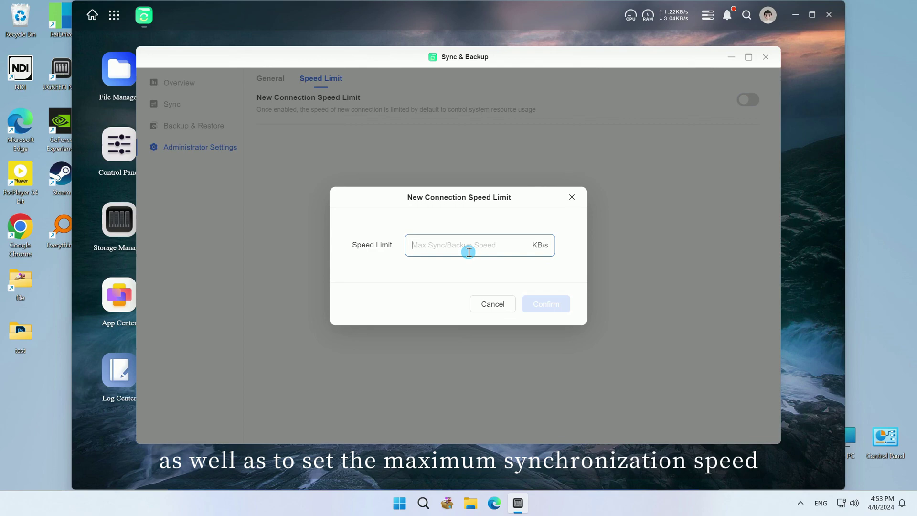
type("100")
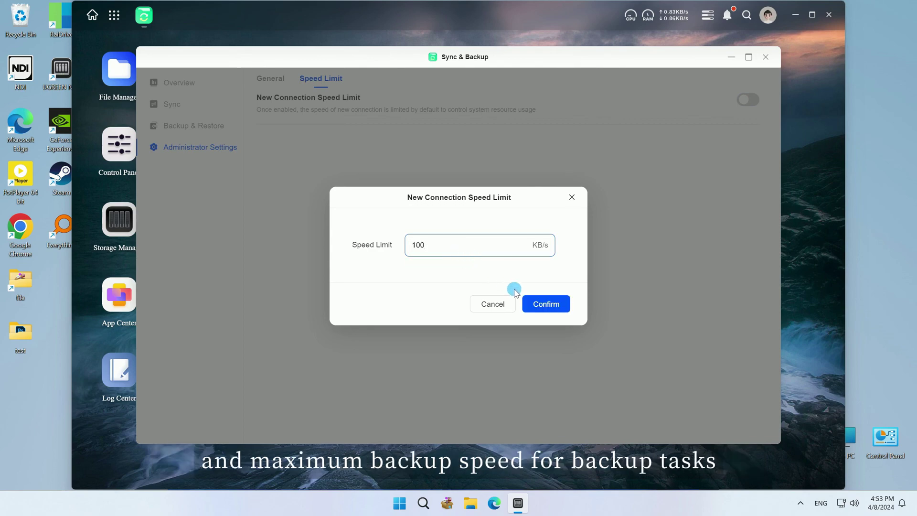
left_click(538, 304)
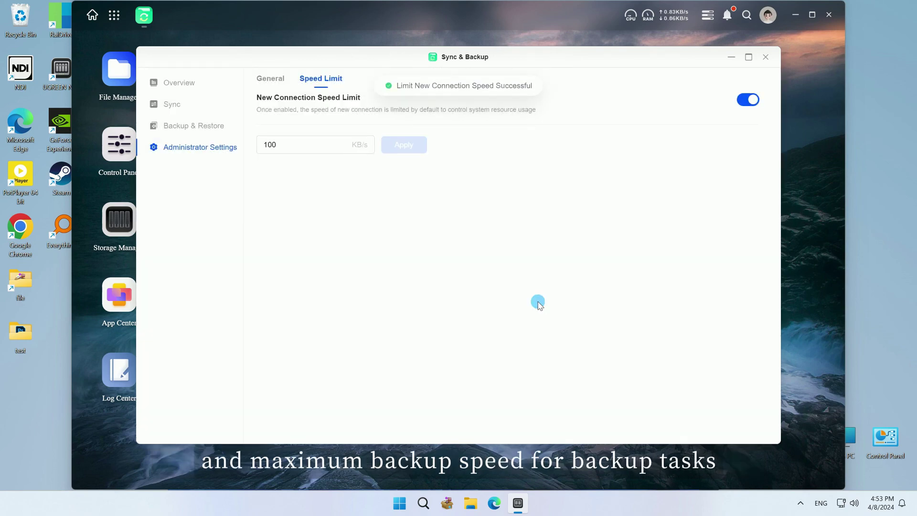